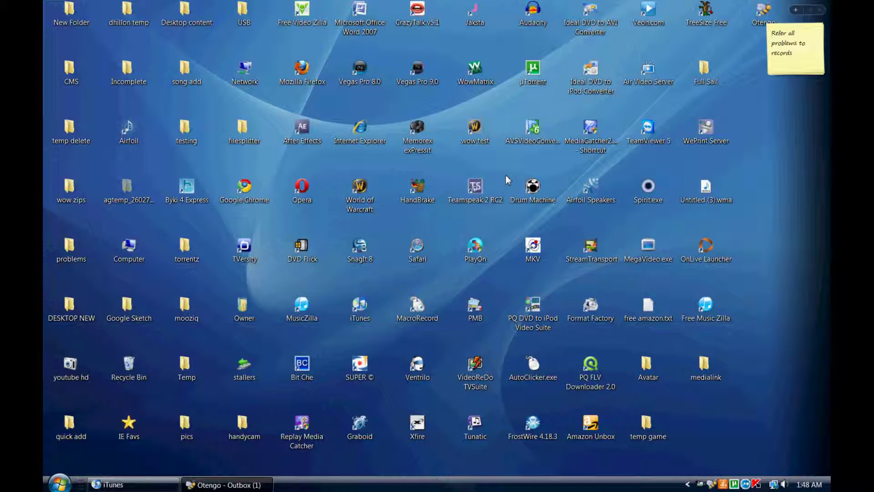
# Step: Launch Internet Explorer from the Start menu and maximize its window
pyautogui.click(469, 248)
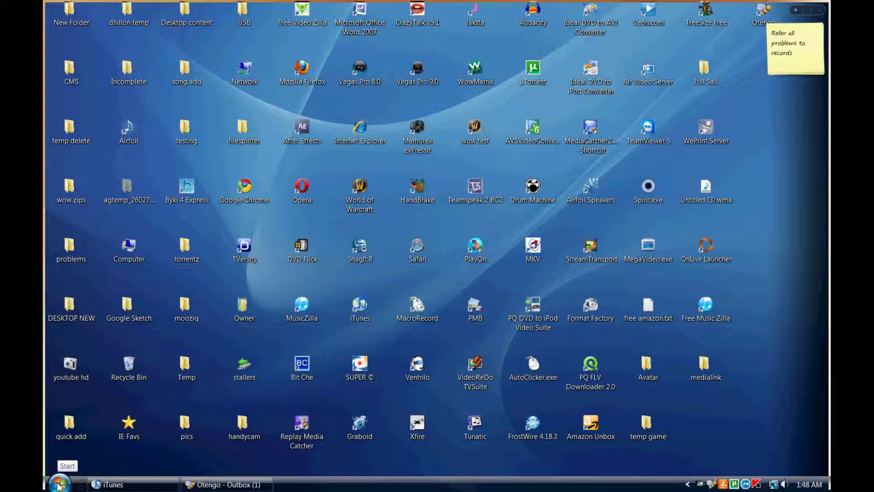
pyautogui.click(57, 486)
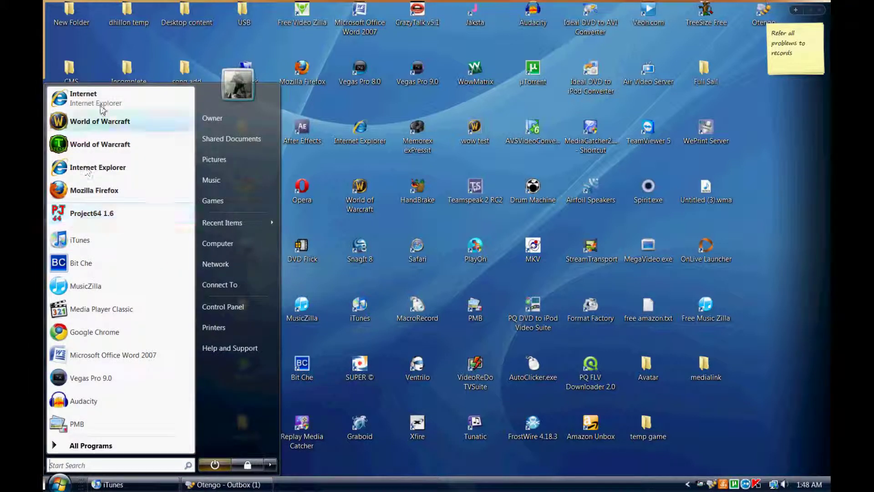
pyautogui.click(207, 109)
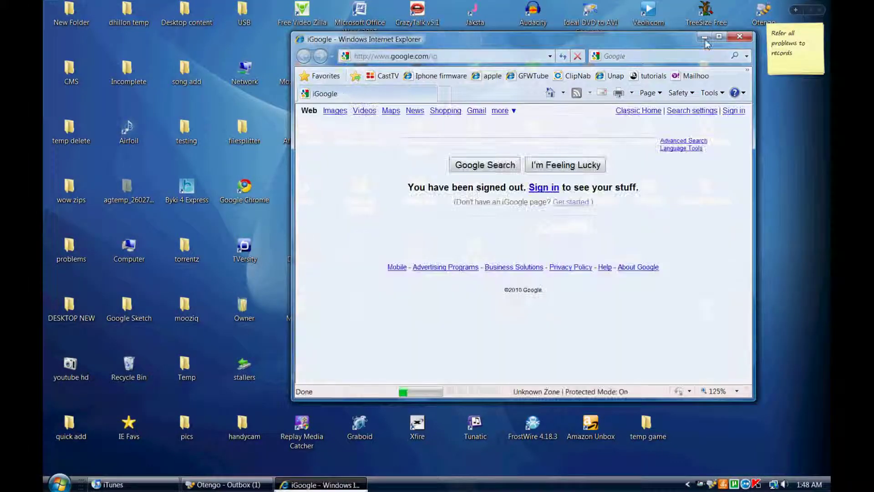
pyautogui.press('Escape')
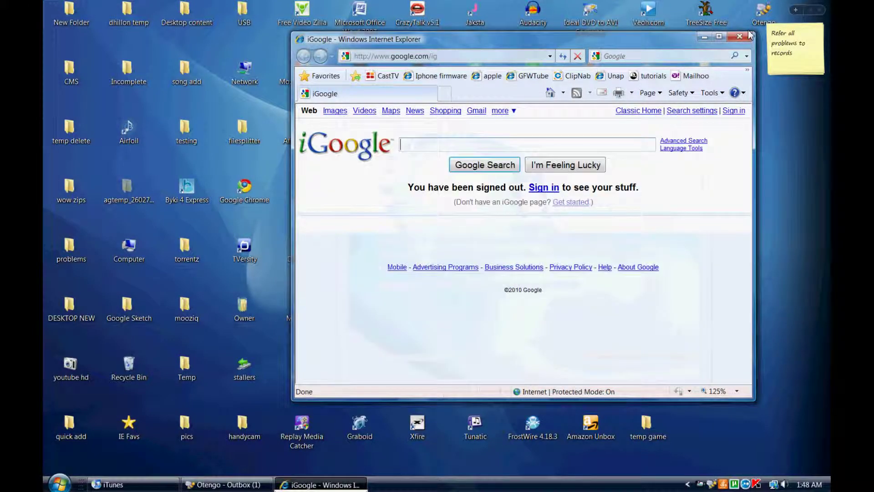
pyautogui.click(721, 37)
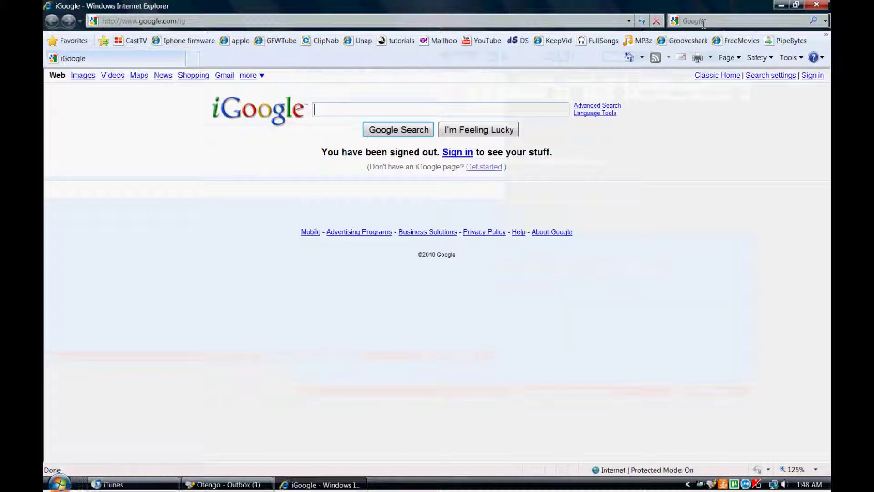
# Step: Search the web for 'free music zilla', start its download, then close the browser
pyautogui.click(703, 24)
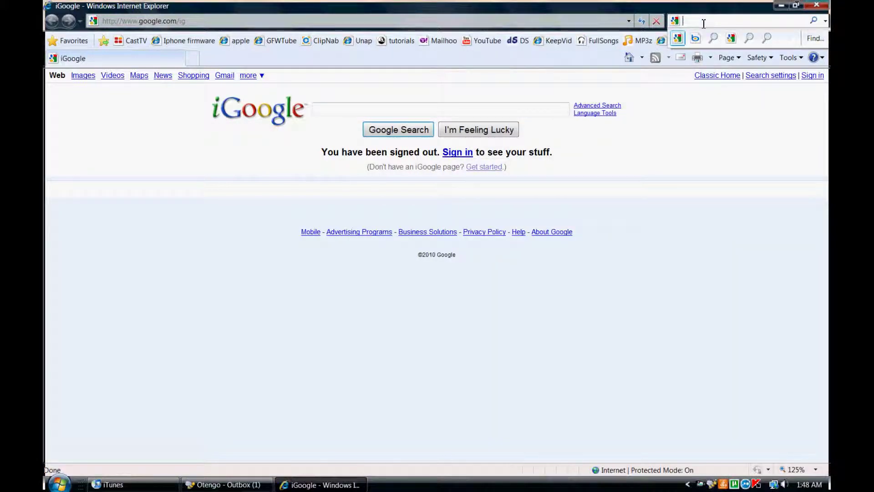
pyautogui.write('free m')
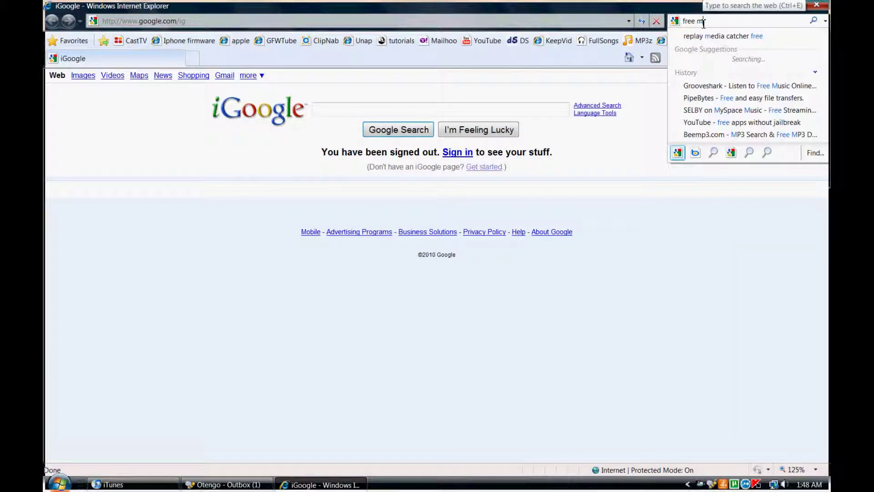
pyautogui.write('usic zilla')
pyautogui.press('Return')
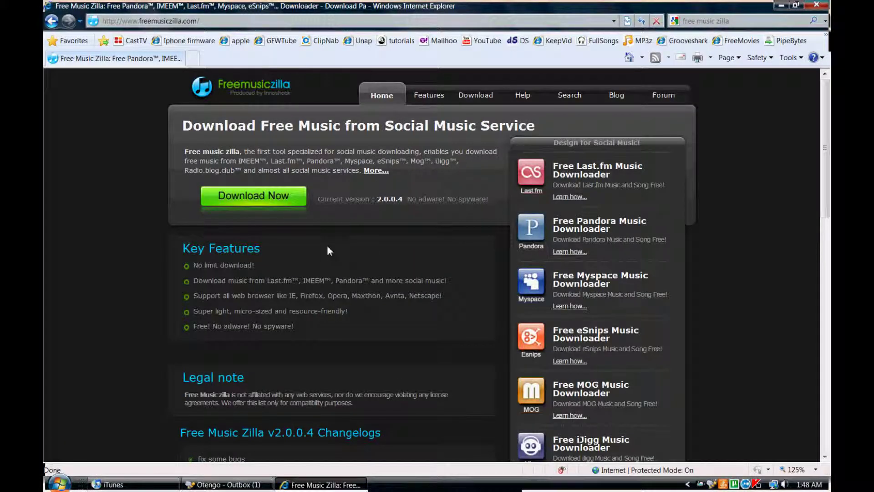
pyautogui.click(277, 199)
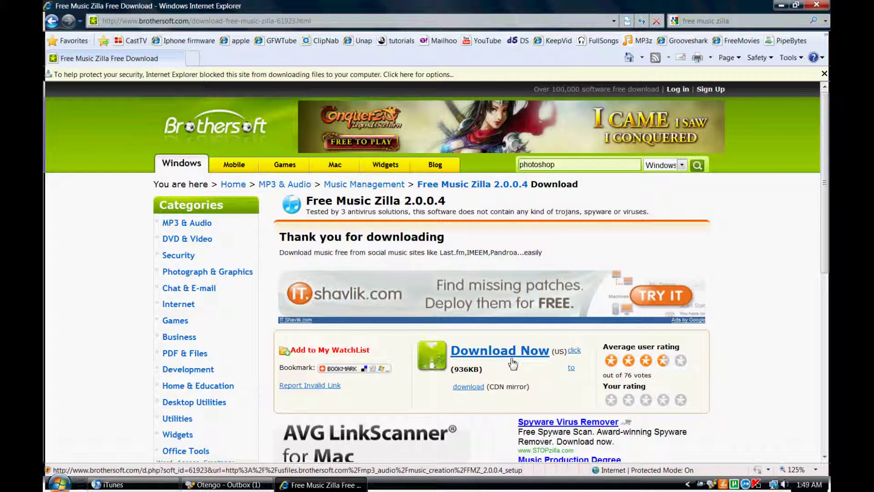
pyautogui.click(819, 6)
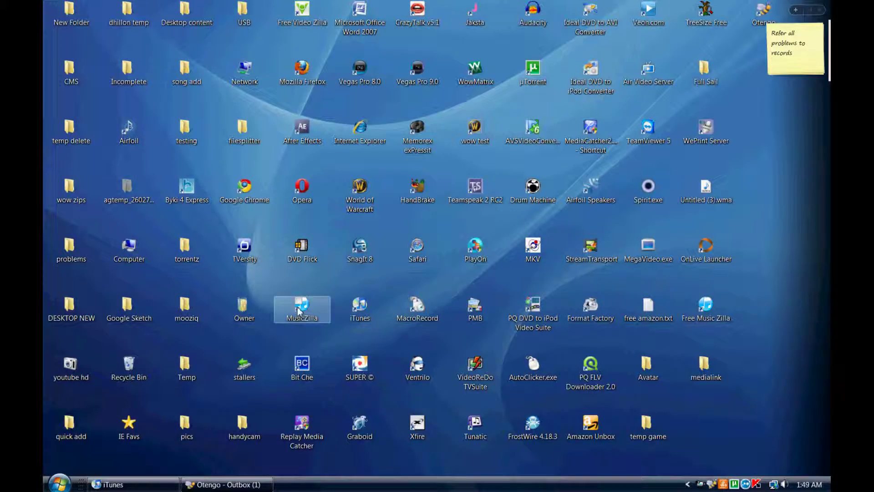
# Step: Launch Free Music Zilla from its desktop icon, then minimize and restore its window
pyautogui.doubleClick(704, 315)
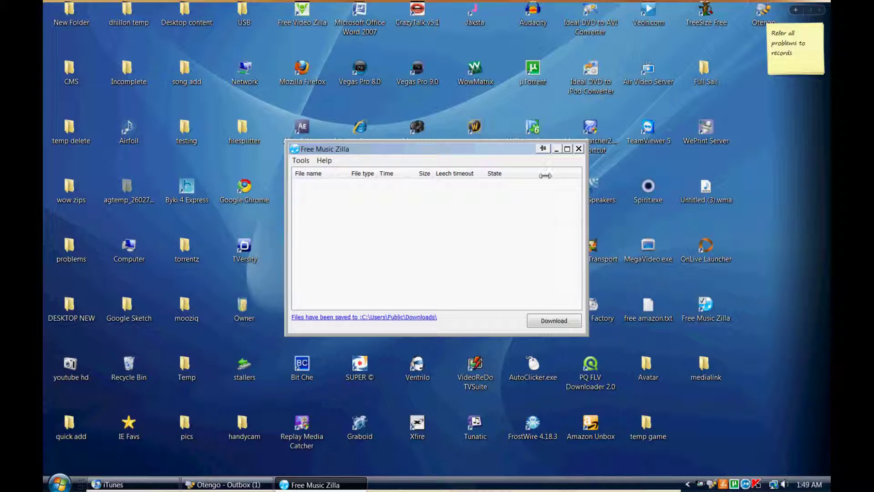
pyautogui.click(556, 150)
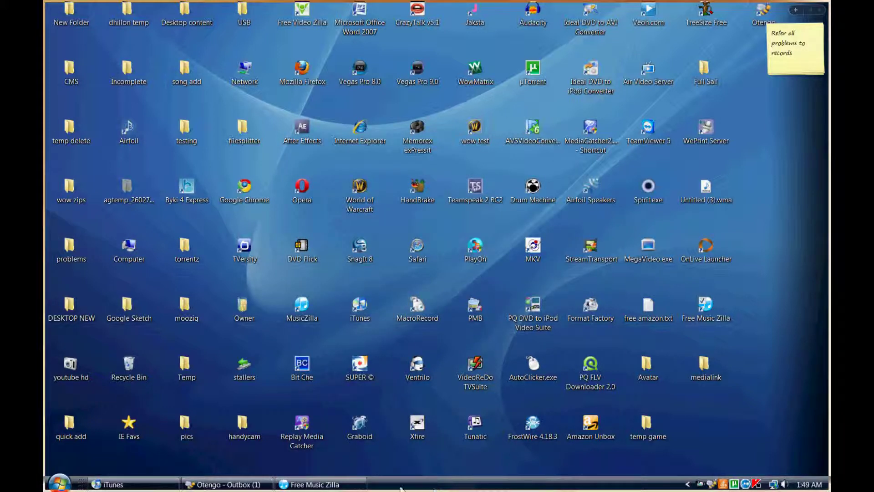
pyautogui.click(319, 484)
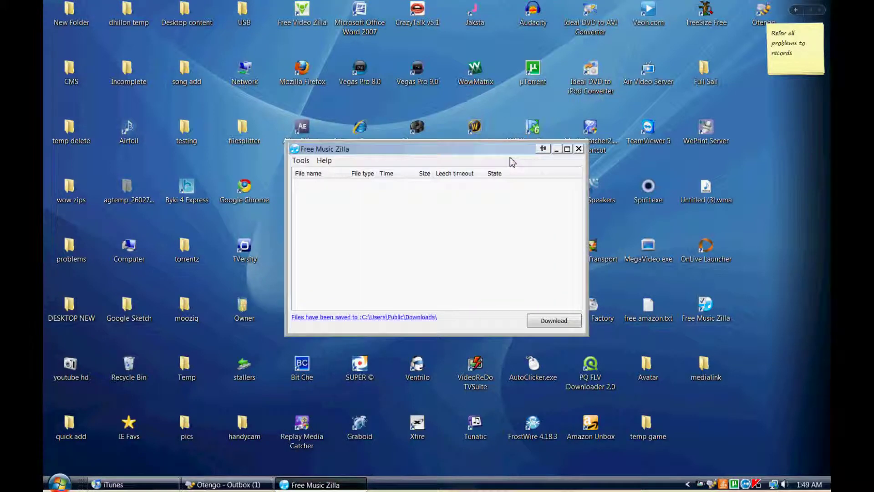
# Step: Minimize Free Music Zilla and relaunch Internet Explorer past its crash, starting at the home page
pyautogui.click(557, 149)
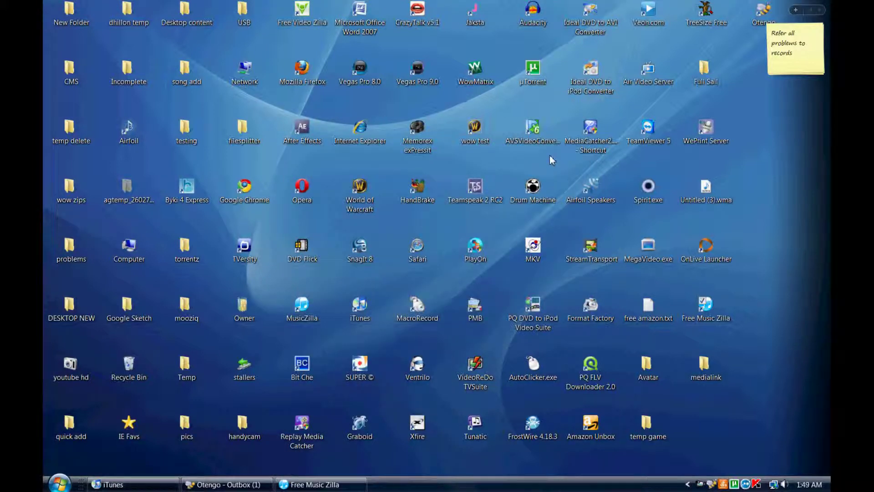
pyautogui.click(58, 484)
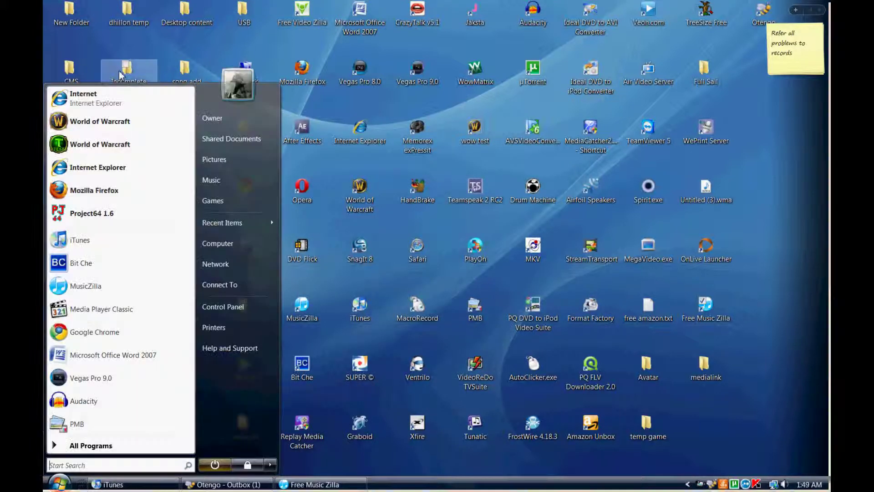
pyautogui.click(115, 104)
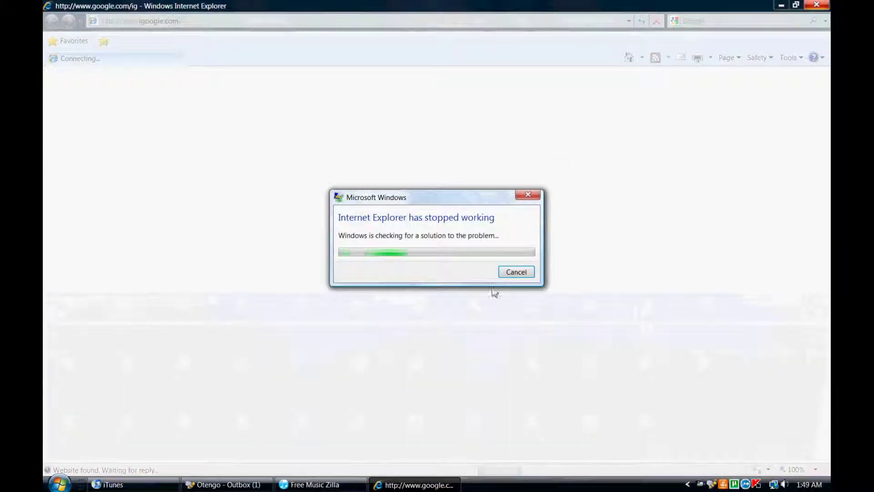
pyautogui.click(515, 272)
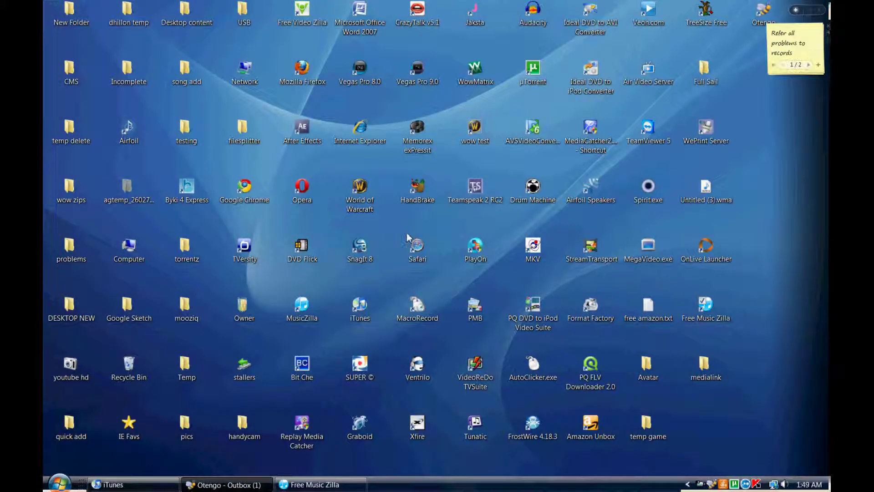
pyautogui.click(58, 484)
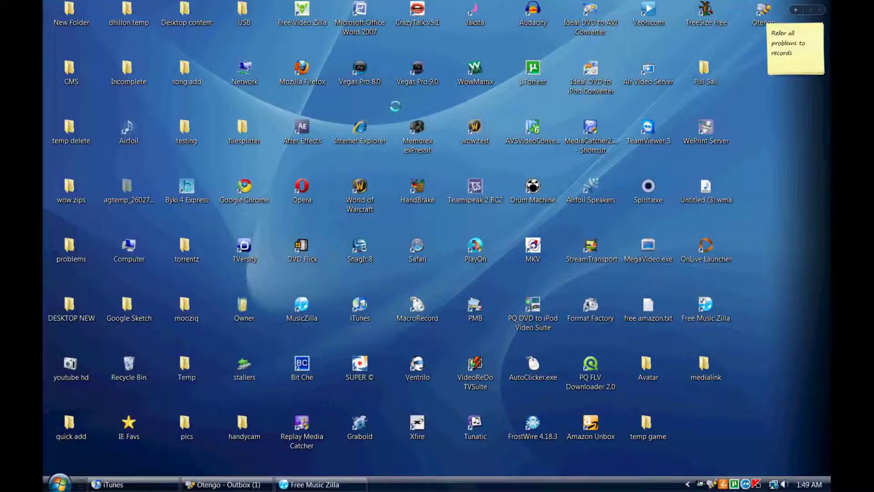
pyautogui.click(156, 103)
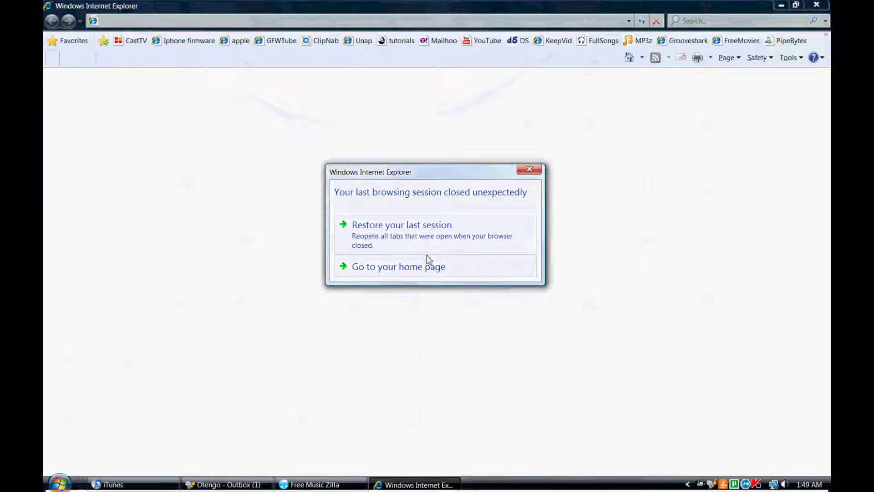
pyautogui.click(428, 264)
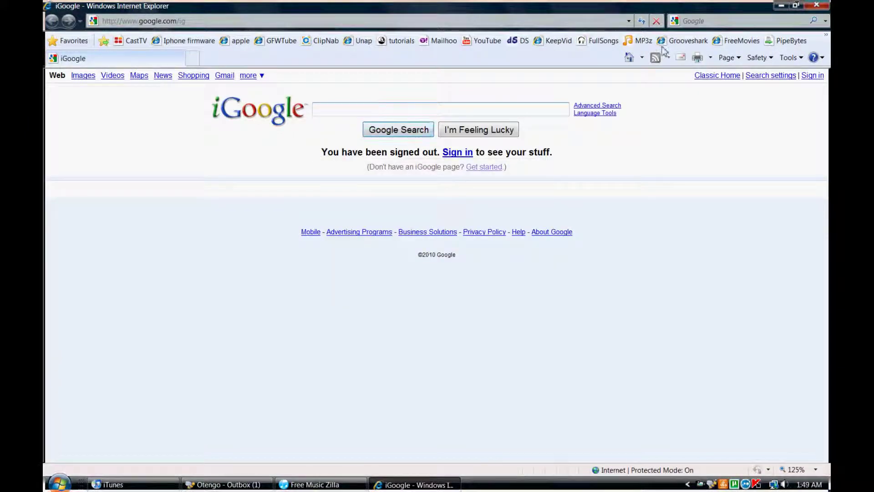
# Step: Search Google for 'grooveshark' and open the Grooveshark site from the top result
pyautogui.click(715, 22)
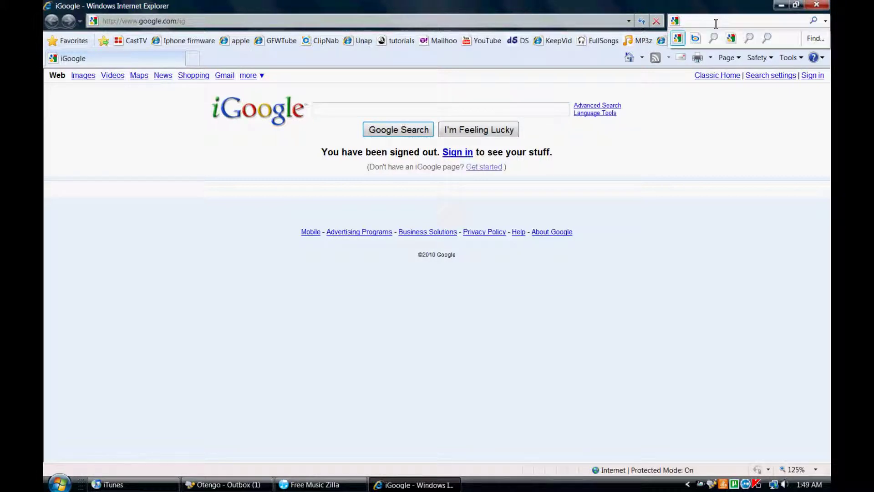
pyautogui.write('groove')
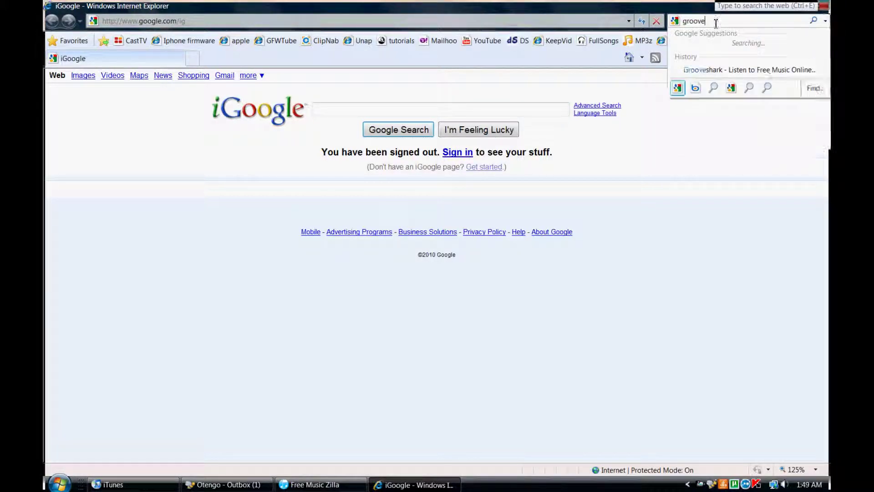
pyautogui.write('shark')
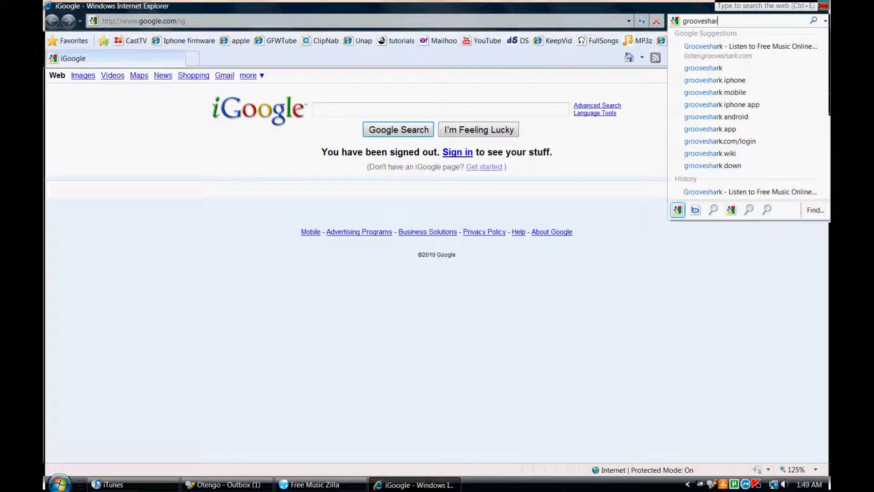
pyautogui.press('Return')
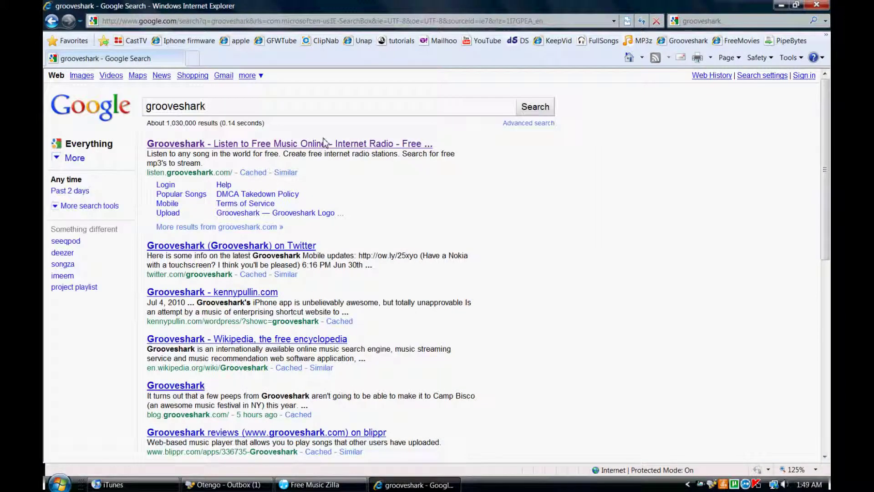
pyautogui.click(324, 145)
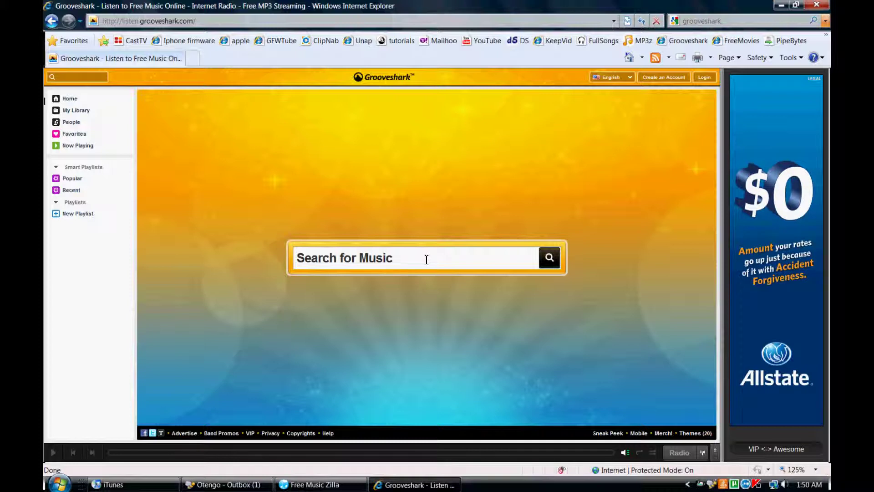
# Step: Click into Grooveshark's Search for Music box to begin a song search
pyautogui.click(426, 259)
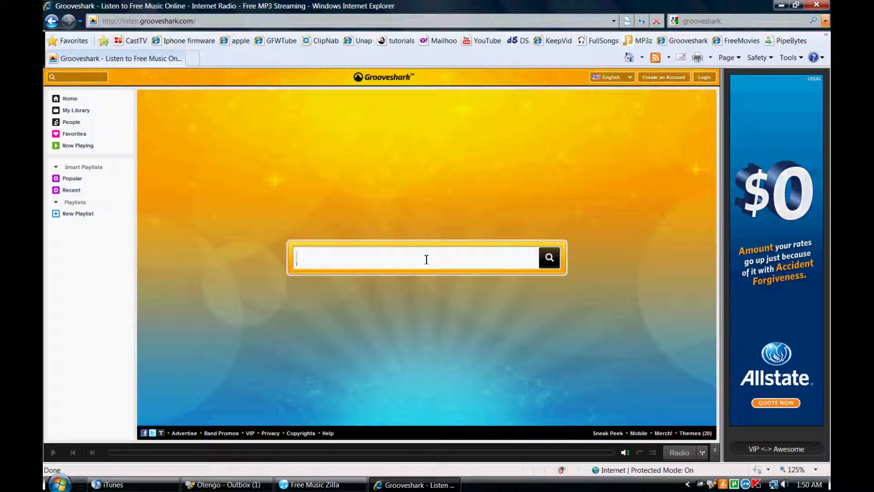
# Step: Search Grooveshark for 'paralyzer' and play Finger Eleven's Paralyzer from the results
pyautogui.write('paralyzer')
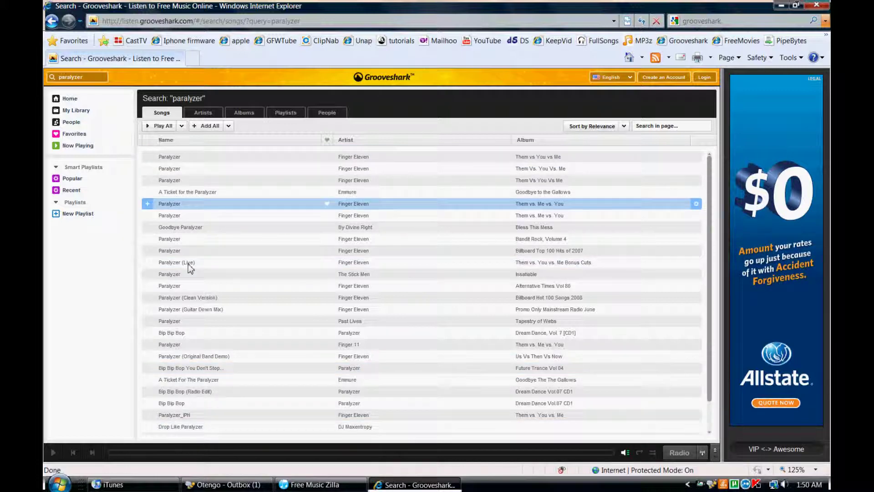
pyautogui.click(177, 157)
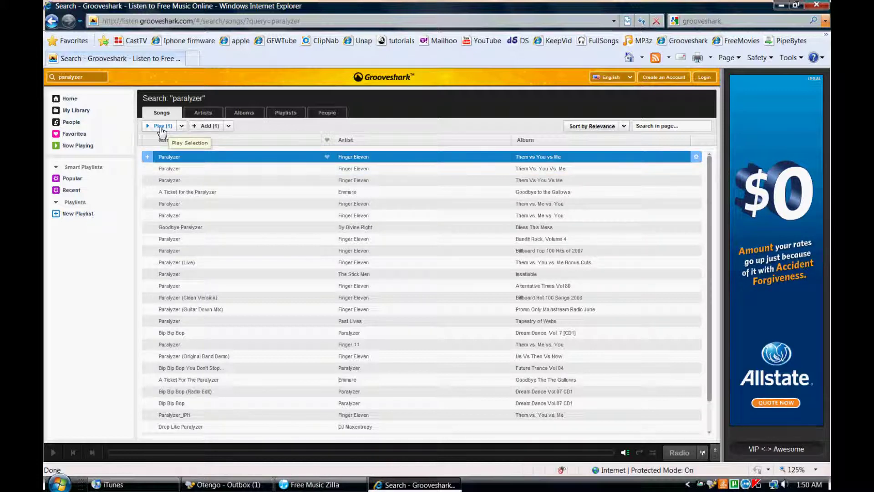
pyautogui.click(163, 127)
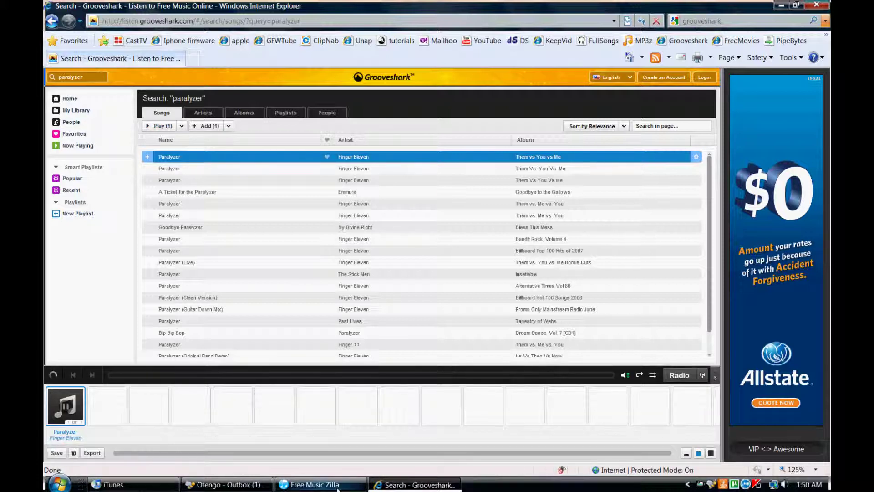
pyautogui.moveTo(339, 486)
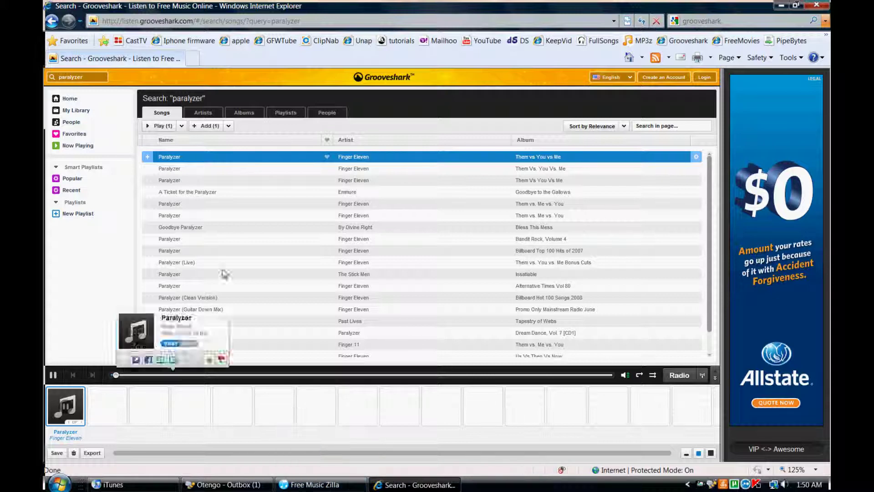
# Step: Pause Paralyzer, then tick the captured stream.php in Free Music Zilla and download it
pyautogui.click(60, 378)
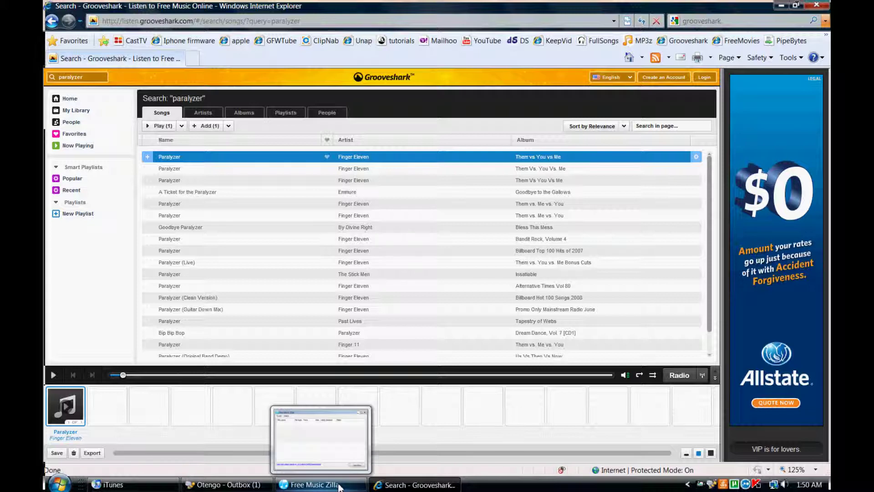
pyautogui.click(339, 487)
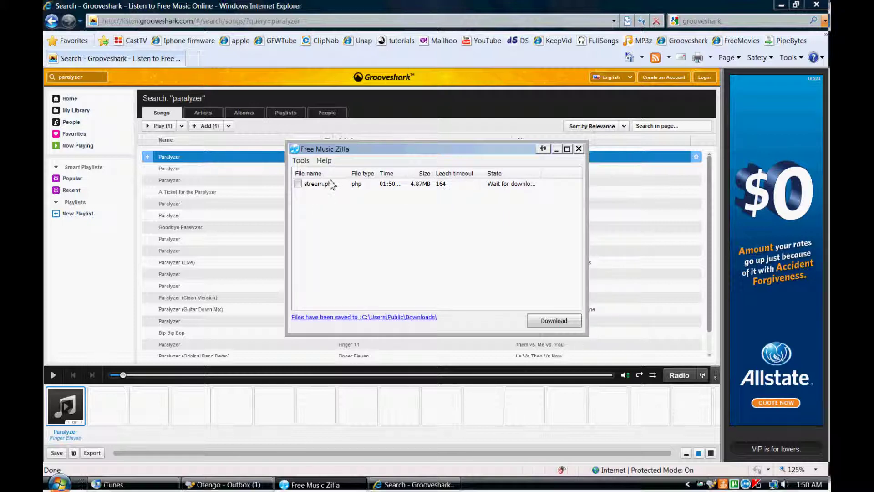
pyautogui.click(298, 184)
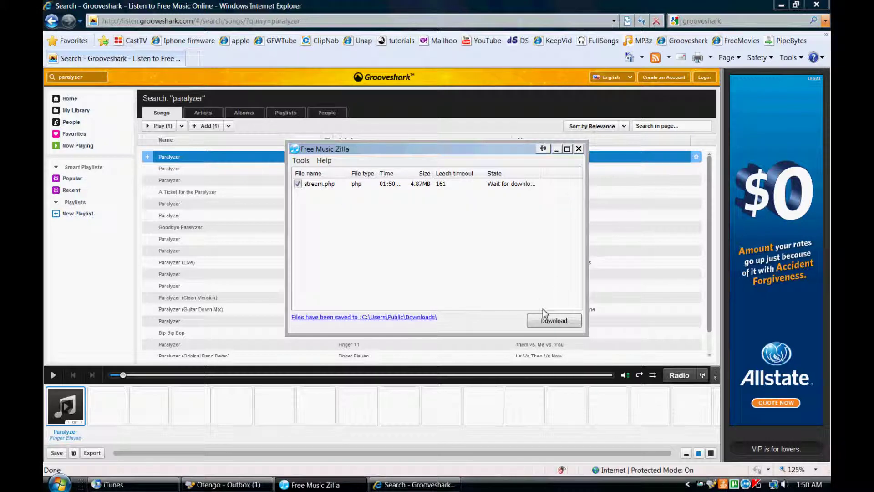
pyautogui.click(548, 321)
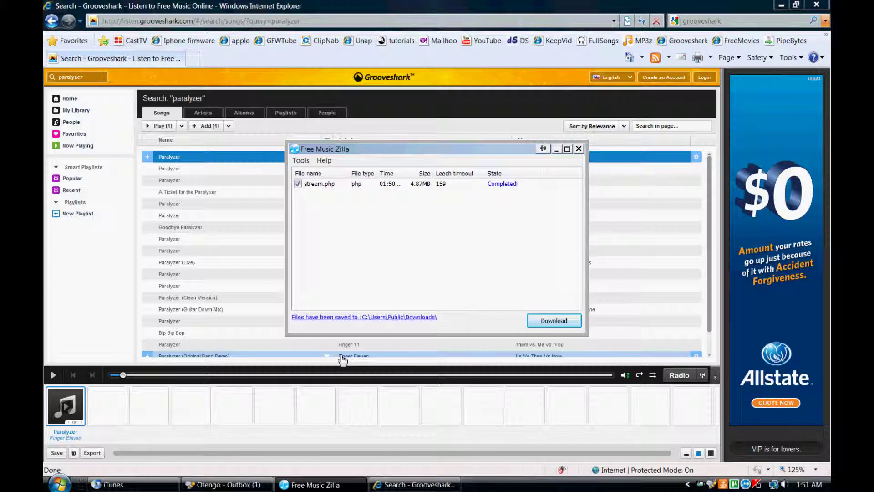
# Step: Open the Downloads folder where Free Music Zilla saved stream.php
pyautogui.click(360, 318)
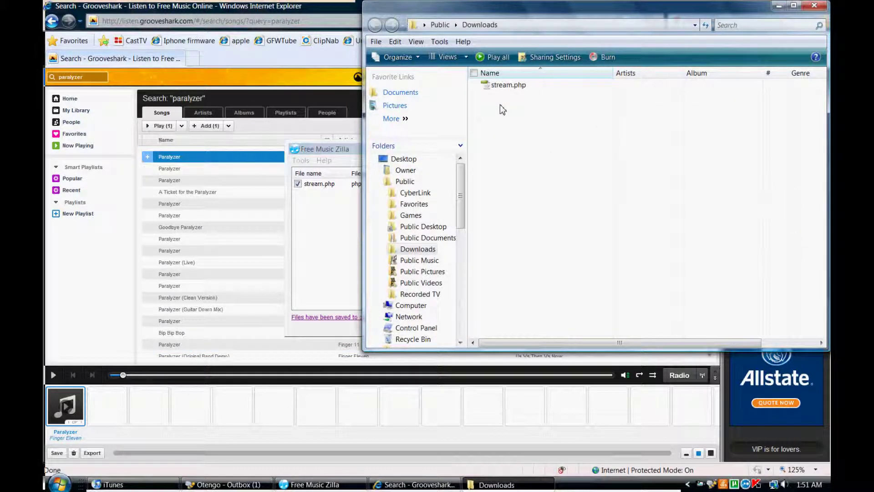
pyautogui.click(329, 218)
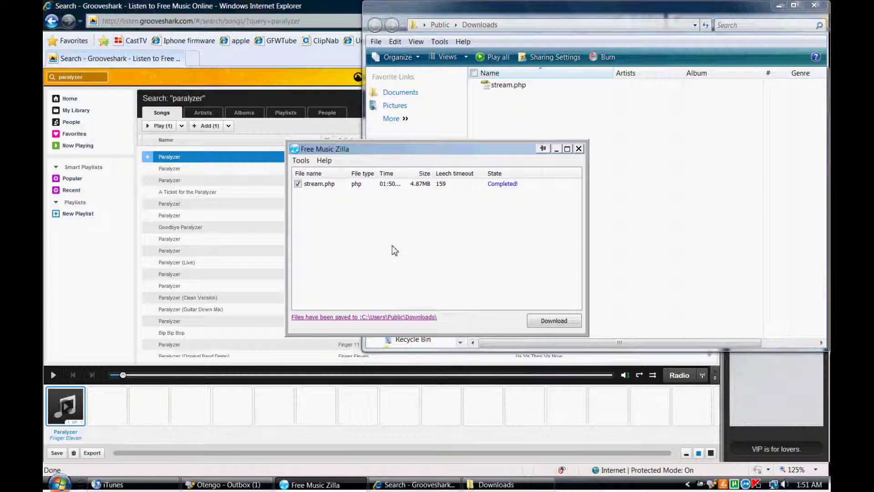
pyautogui.click(527, 110)
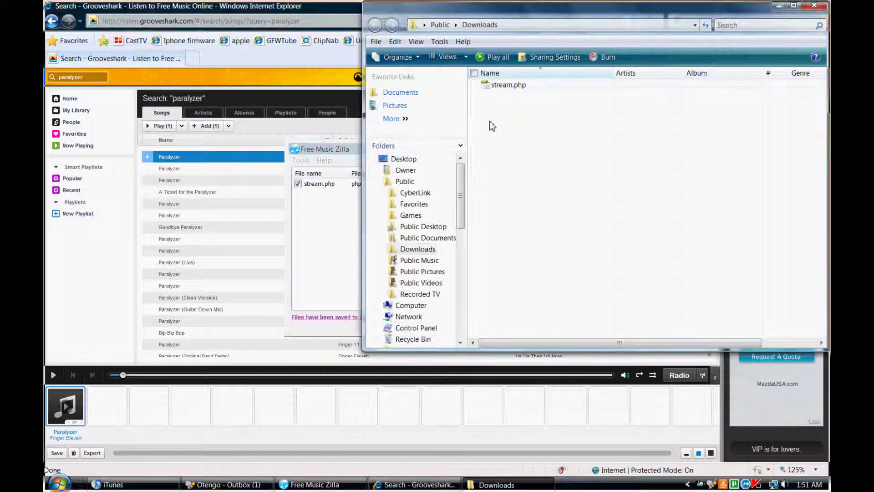
# Step: Rename stream.php to Paralyzer.mp3, accept the extension change, and open the file to play it
pyautogui.rightClick(504, 89)
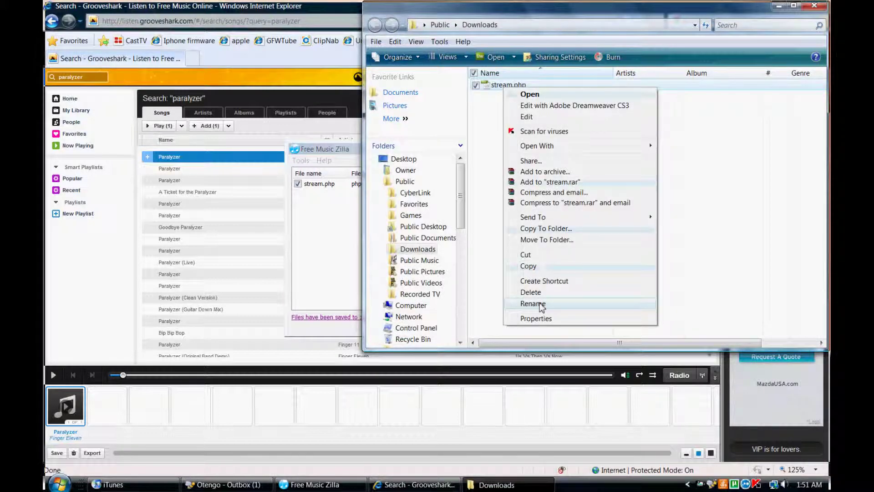
pyautogui.click(541, 304)
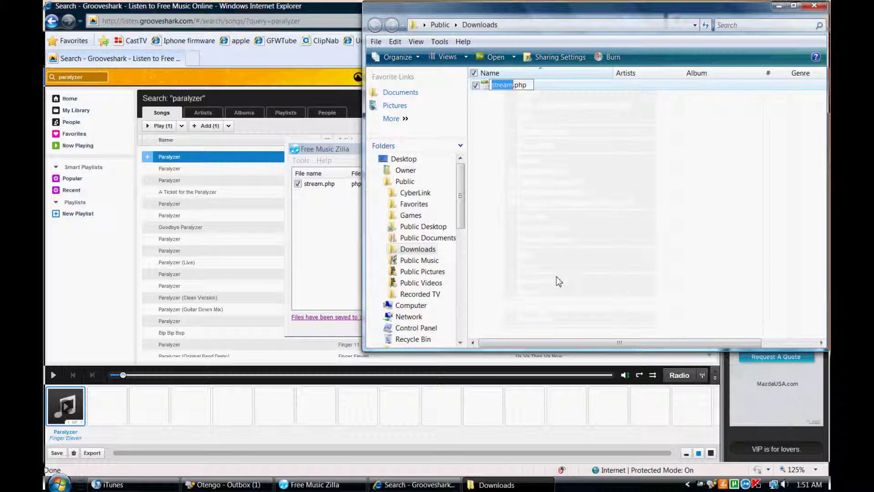
pyautogui.write('Paral')
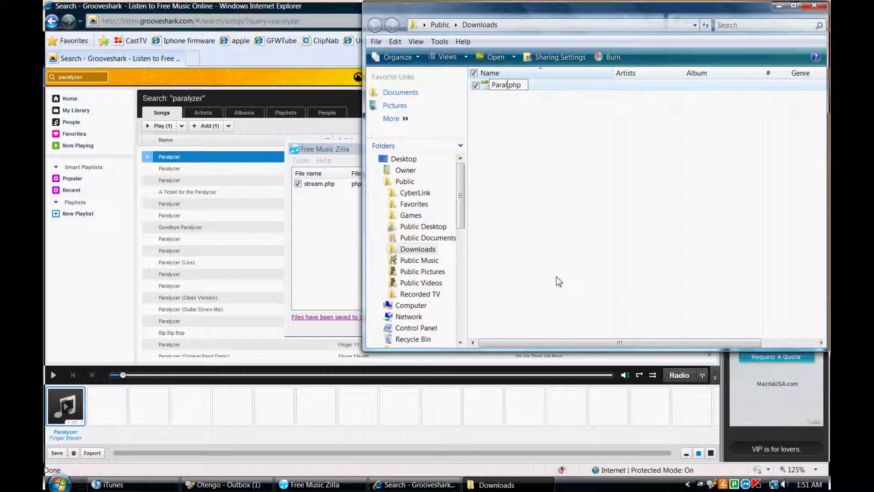
pyautogui.write('yzer')
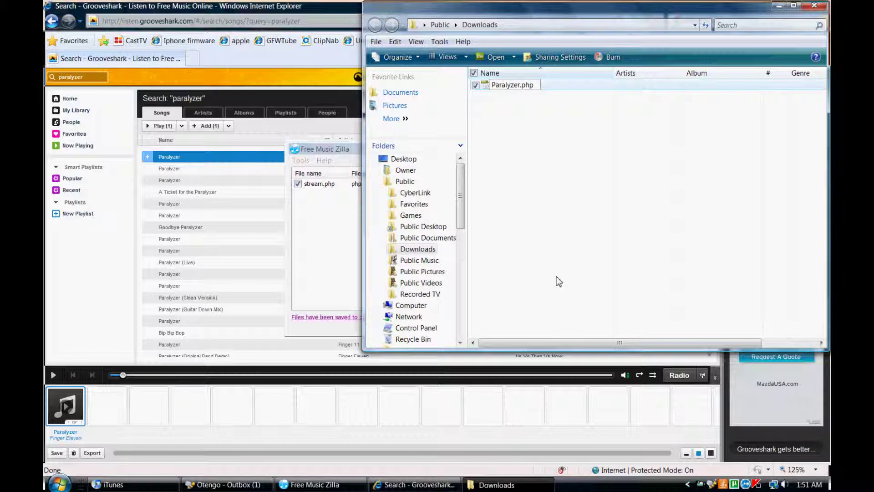
pyautogui.hotkey('shift', 'Right')
pyautogui.hotkey('shift', 'Right')
pyautogui.hotkey('shift', 'Right')
pyautogui.write('mp3')
pyautogui.press('Return')
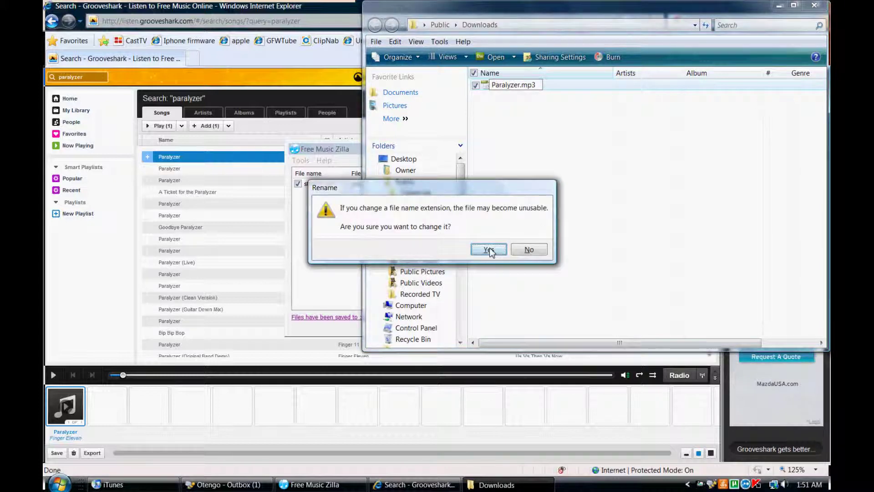
pyautogui.click(488, 250)
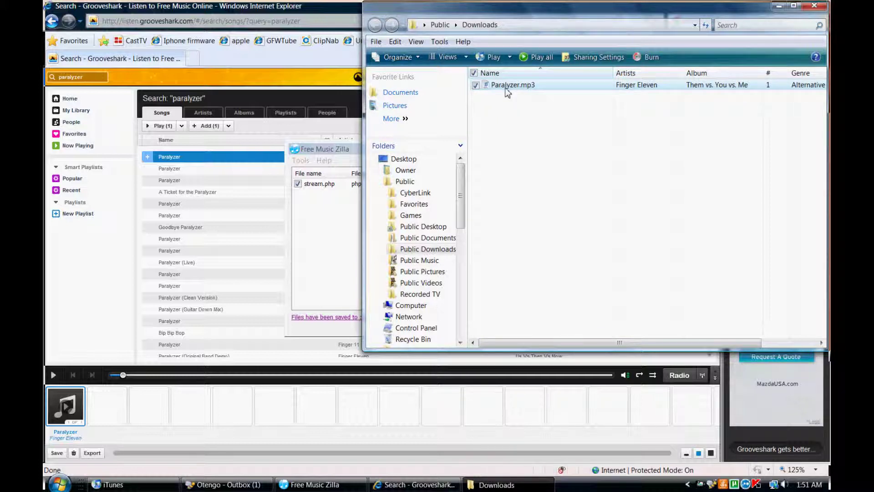
pyautogui.moveTo(508, 91)
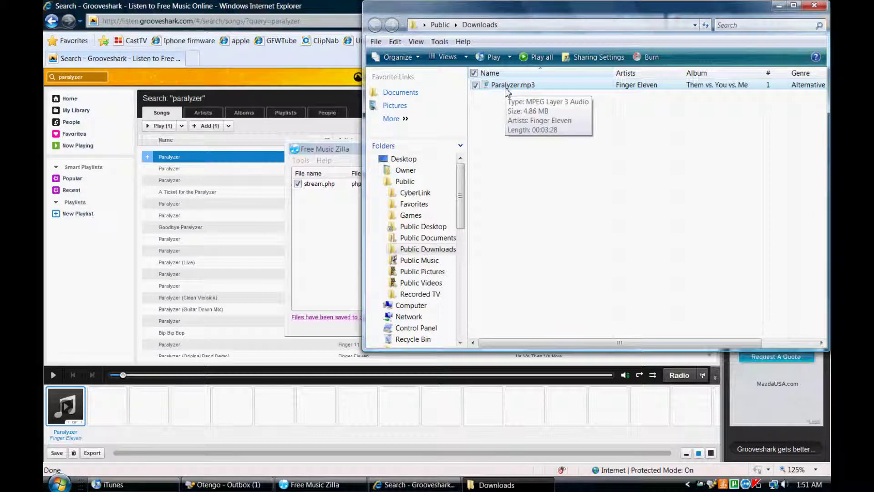
pyautogui.doubleClick(507, 87)
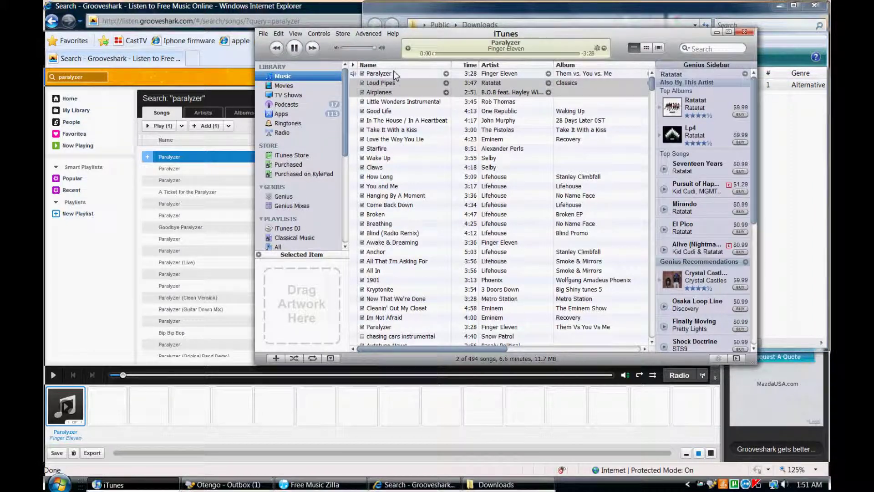
# Step: Select the Paralyzer track in iTunes, pause playback, and minimize iTunes
pyautogui.click(394, 75)
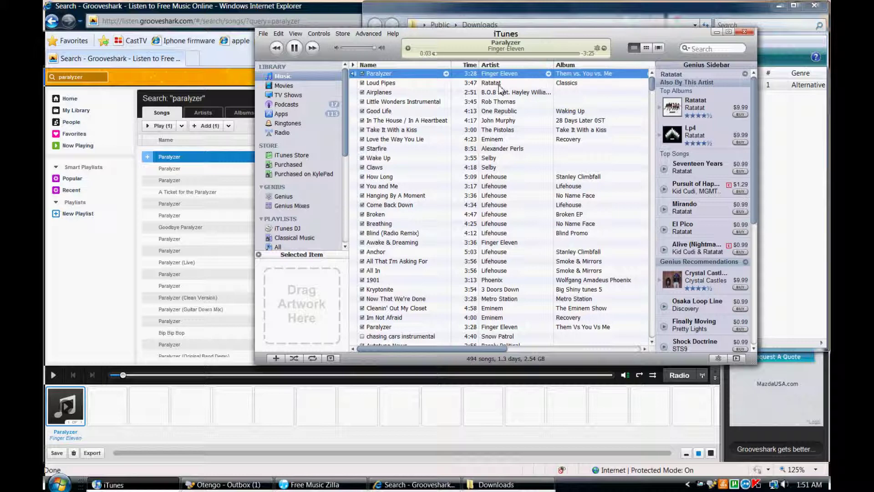
pyautogui.click(294, 50)
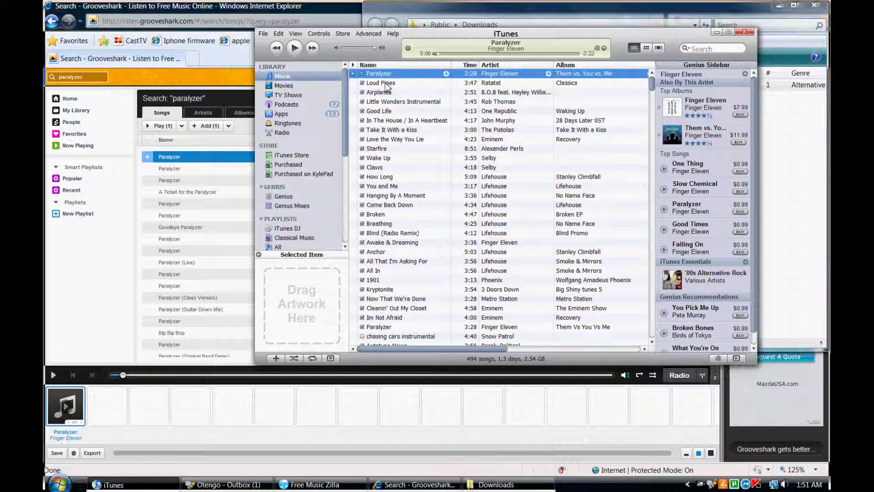
pyautogui.click(716, 32)
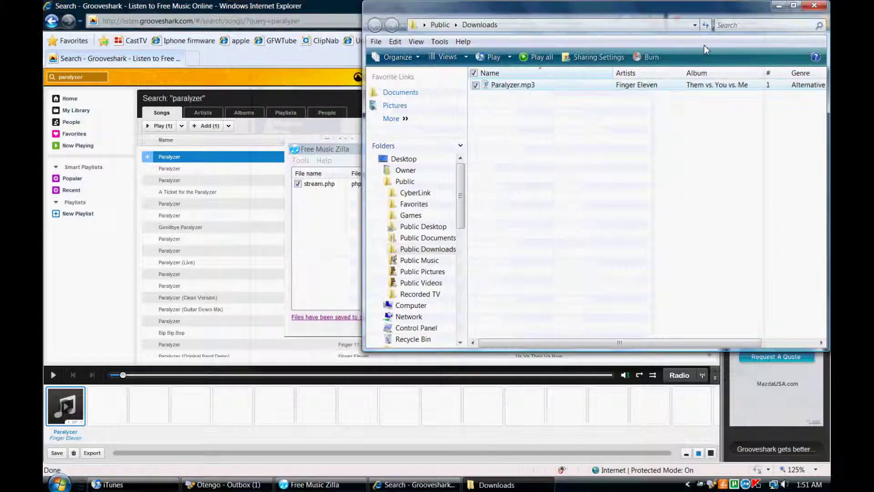
# Step: Bring Free Music Zilla and then the Downloads folder forward, and minimize the Downloads folder
pyautogui.click(305, 237)
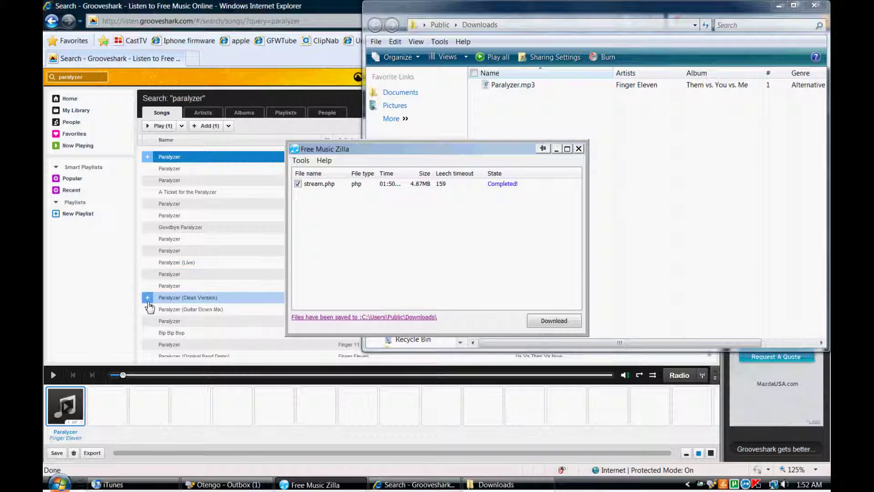
pyautogui.click(819, 17)
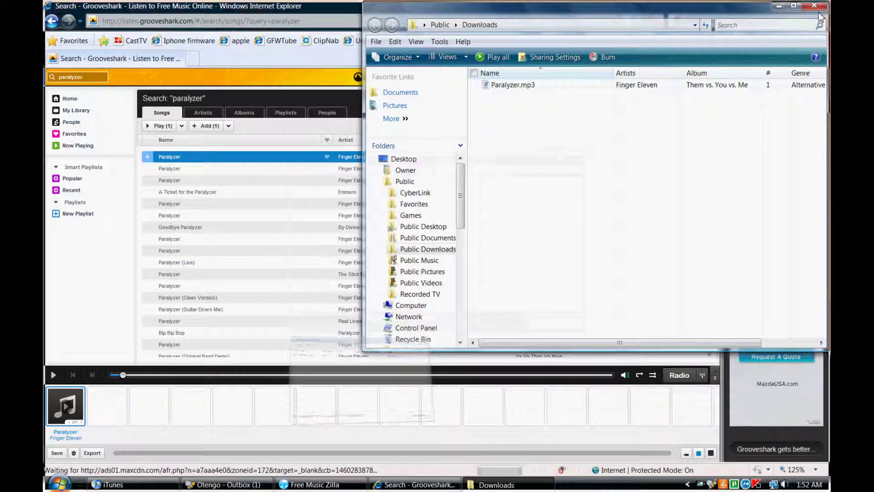
pyautogui.click(779, 7)
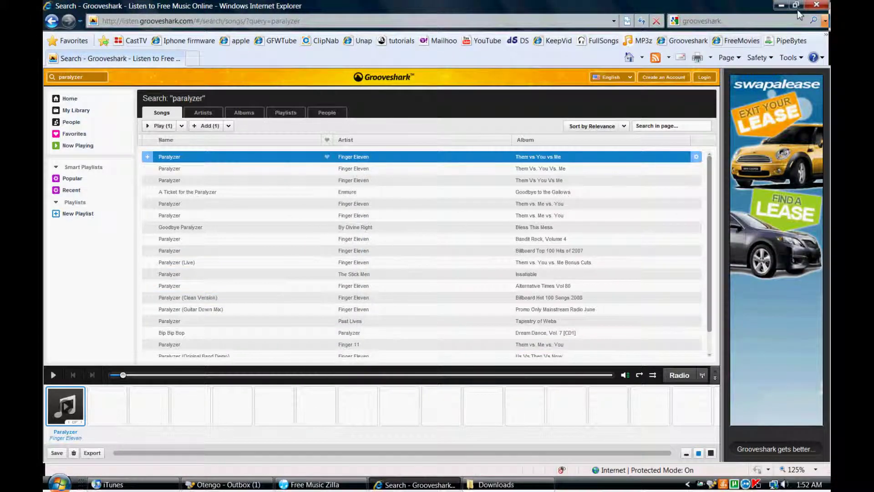